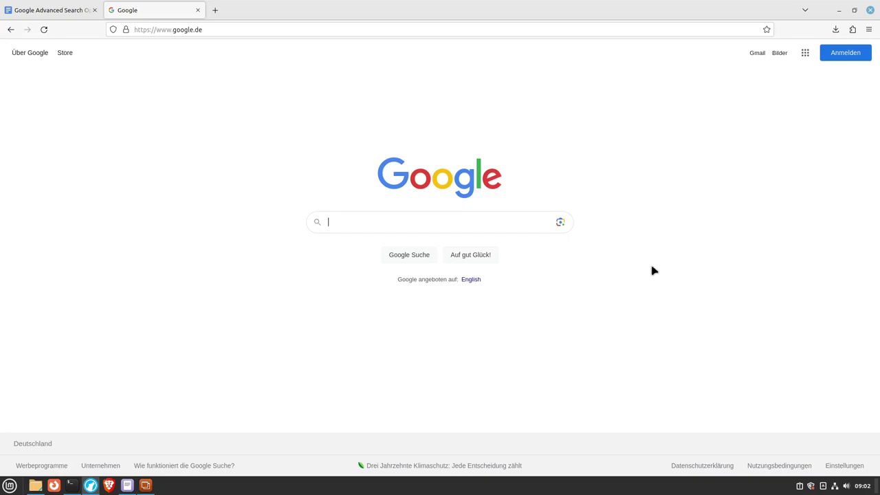
Check the footer Einstellungen menu, then run a Google search for sdfg.
click(840, 471)
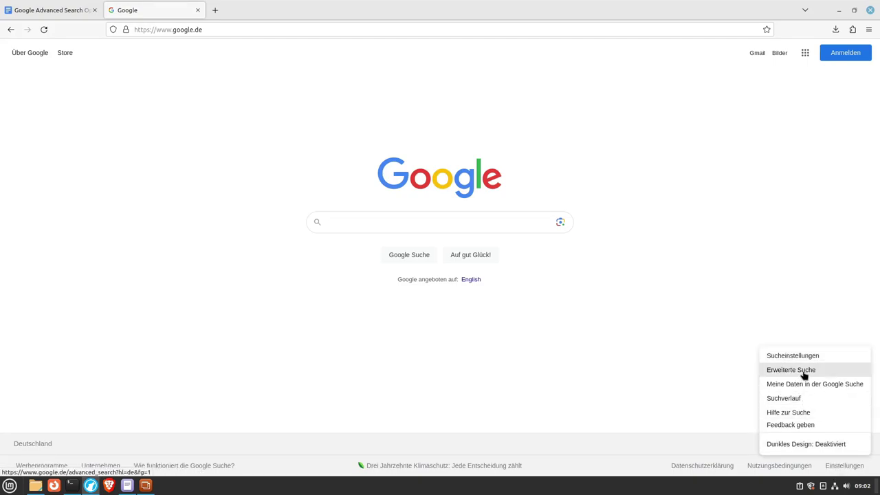
click(483, 221)
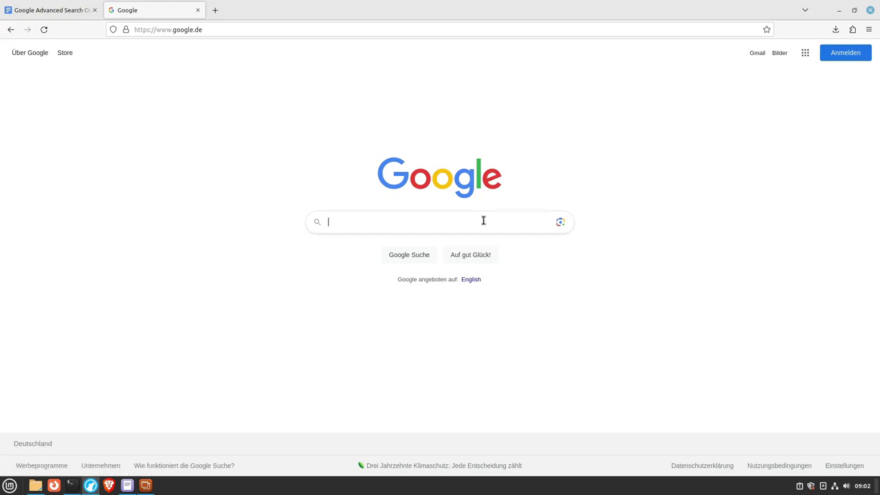
text(sdfg)
key(Return)
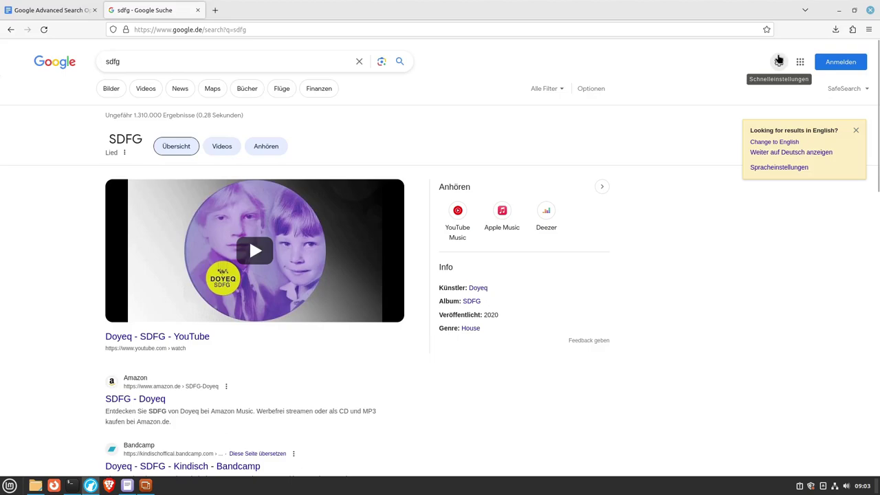
Open Erweiterte Suche from the quick settings panel with sdfg carried over.
click(779, 62)
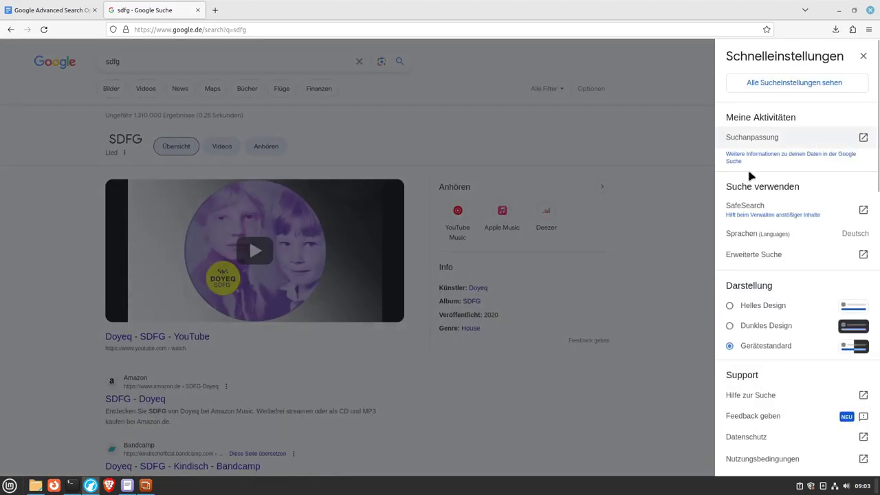
click(751, 257)
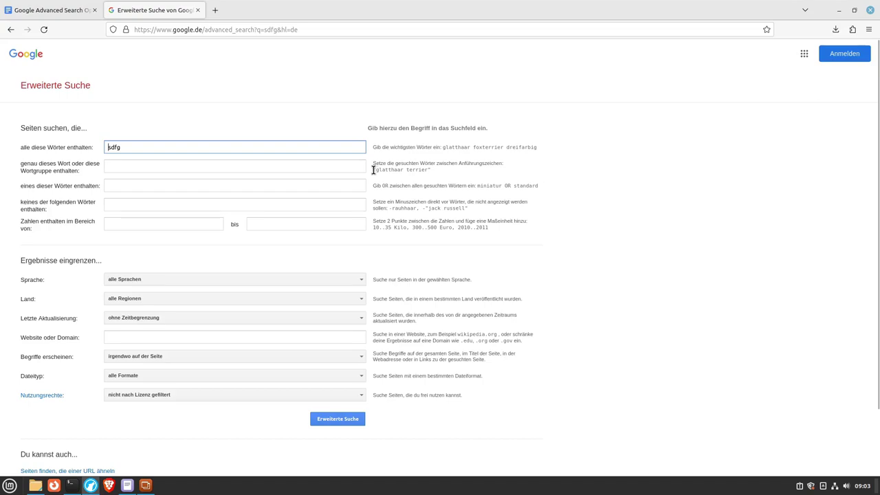
Highlight the glatthaar terrier example, then switch to the Google Advanced Search Operators document.
drag(373, 170, 473, 174)
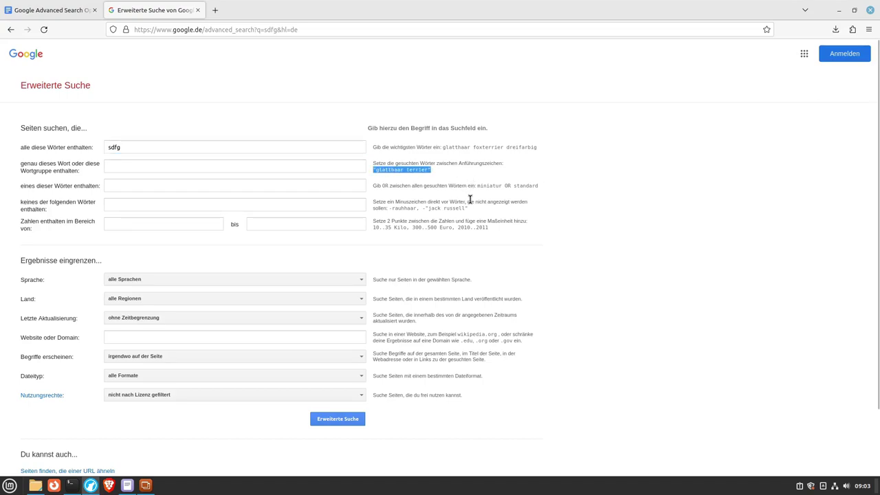
click(423, 208)
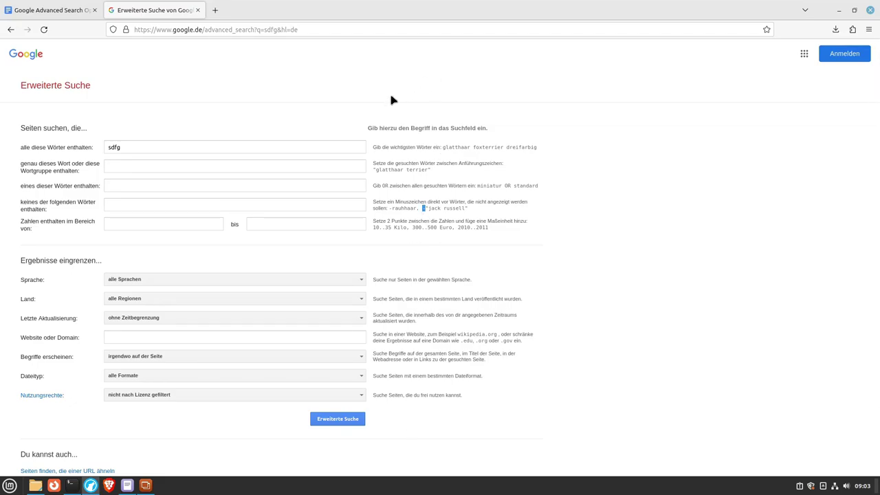
scroll(428, 303, down, 2)
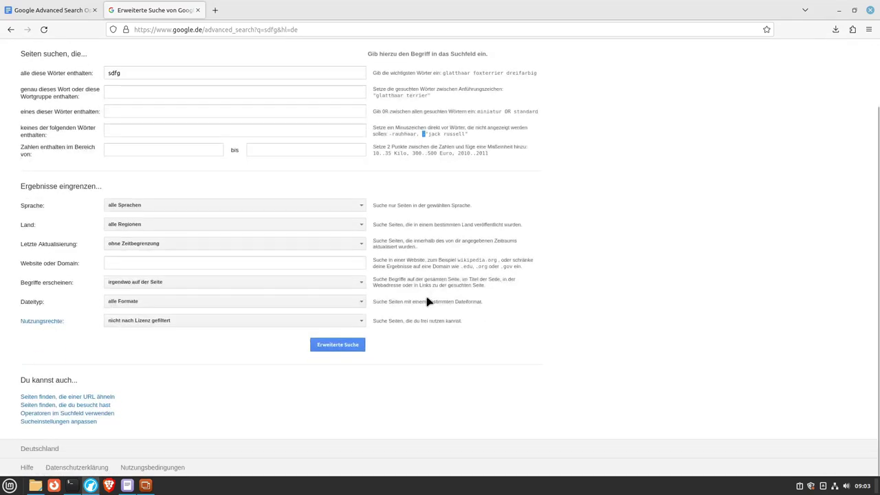
scroll(427, 302, up, 3)
click(62, 9)
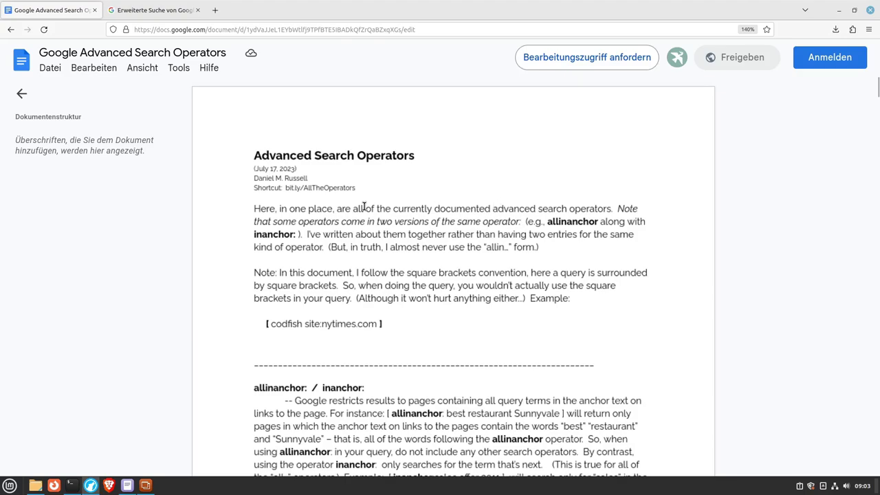
Read down the operators guide, highlighting part of the allinanchor operator name.
scroll(354, 224, down, 1)
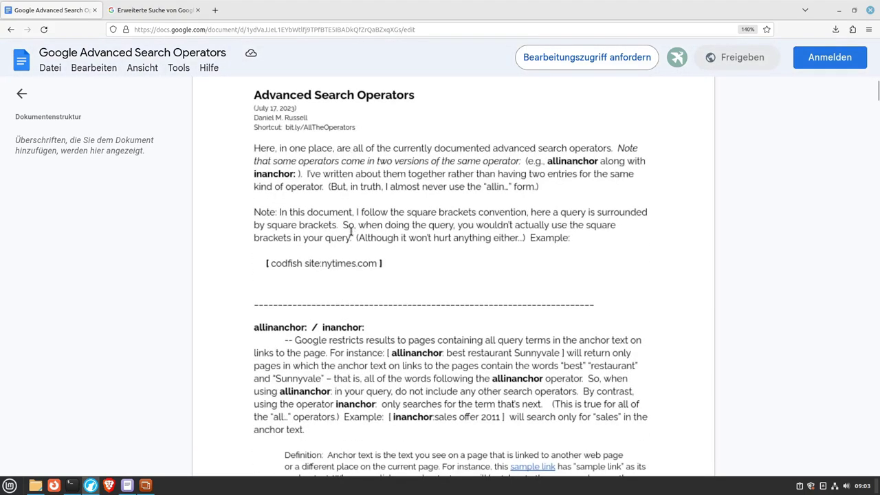
scroll(351, 228, down, 1)
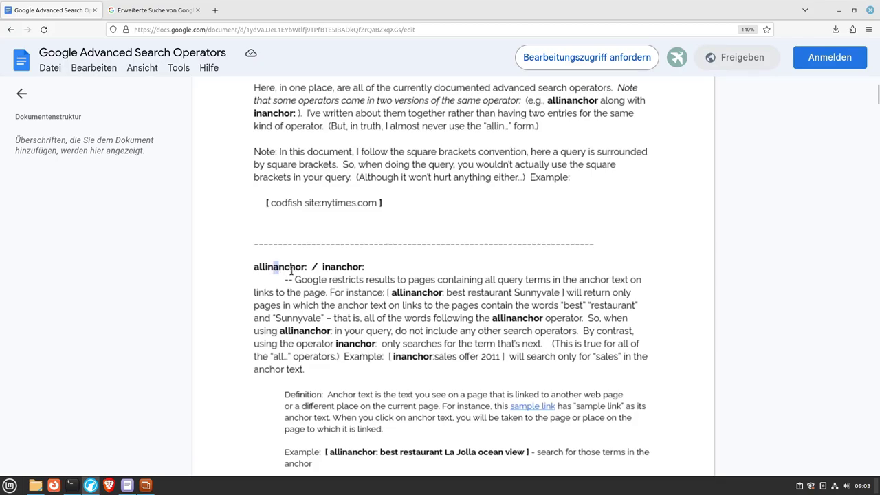
drag(273, 268, 306, 268)
scroll(285, 247, down, 3)
scroll(285, 248, down, 4)
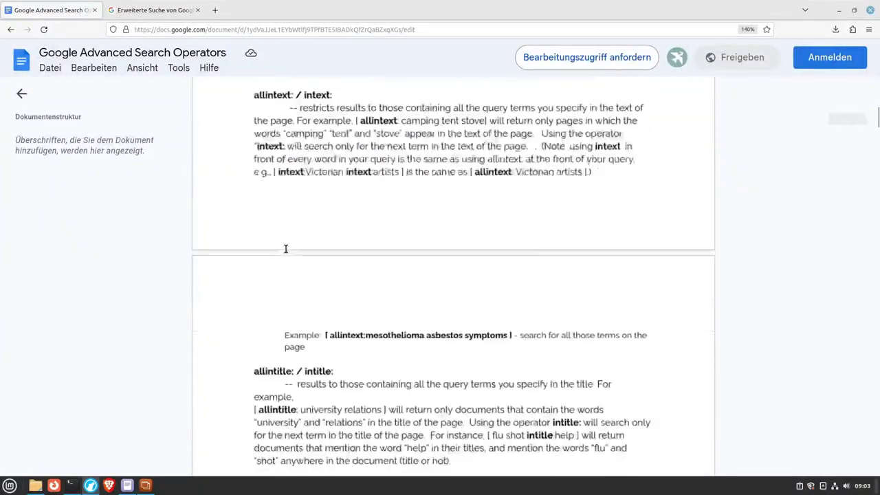
scroll(290, 228, up, 2)
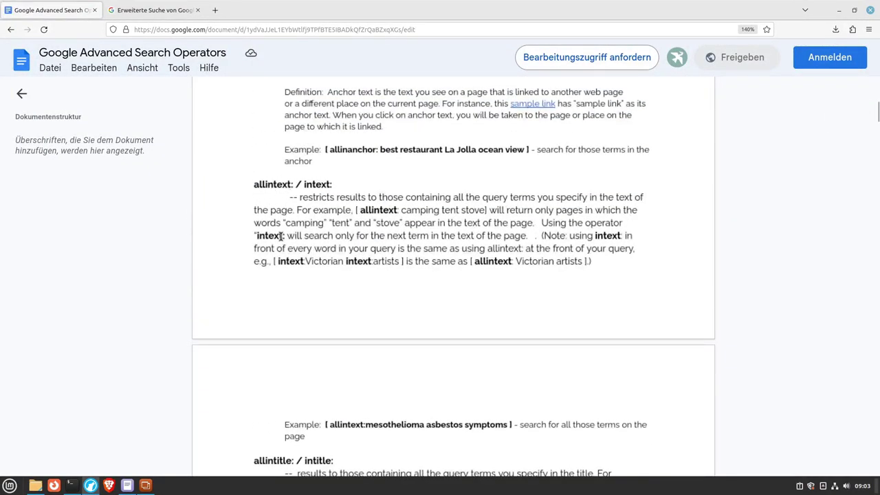
scroll(281, 237, down, 3)
scroll(281, 237, down, 1)
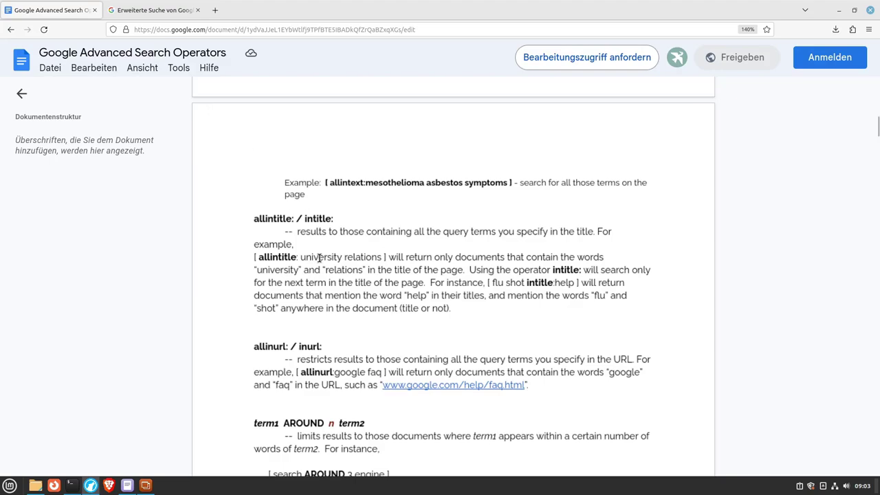
scroll(320, 263, down, 1)
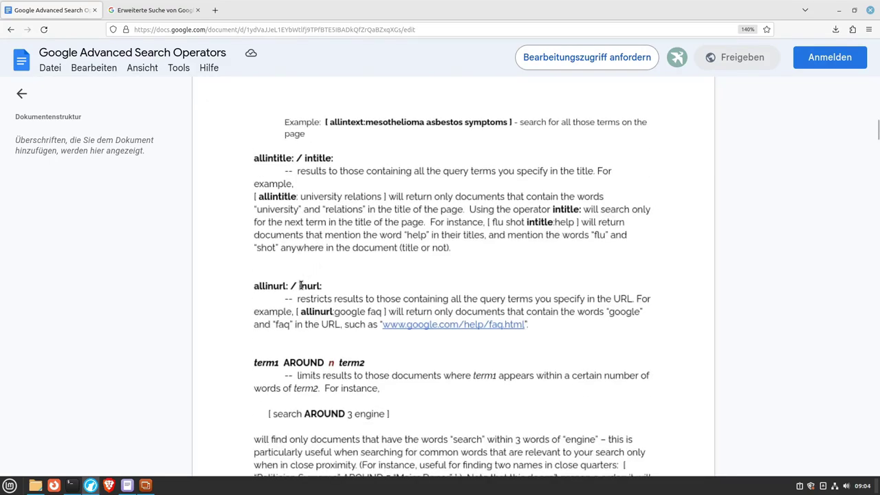
Continue down to the inurl and AROUND entries, highlighting each operator name.
drag(299, 286, 320, 287)
scroll(318, 289, down, 1)
scroll(318, 289, down, 1)
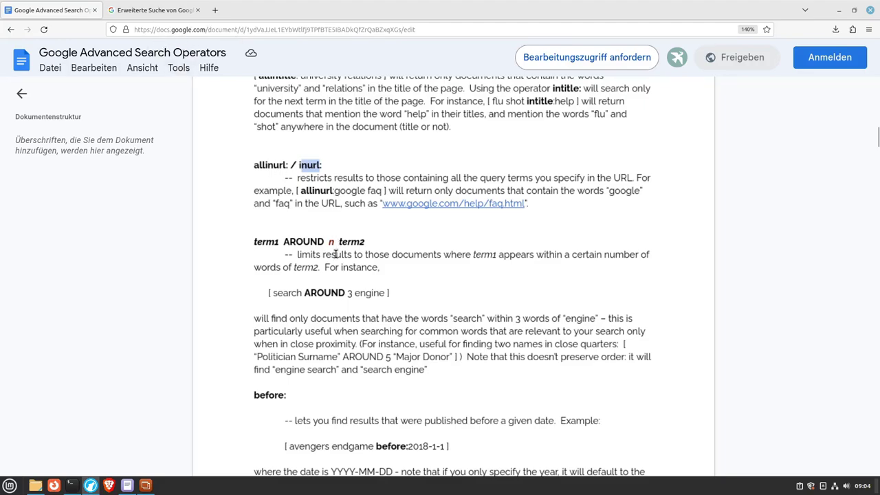
scroll(289, 296, down, 3)
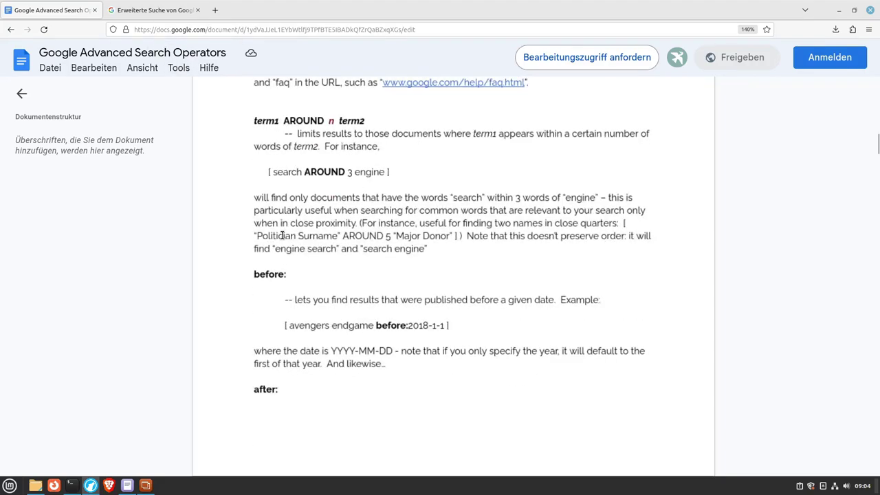
double_click(300, 123)
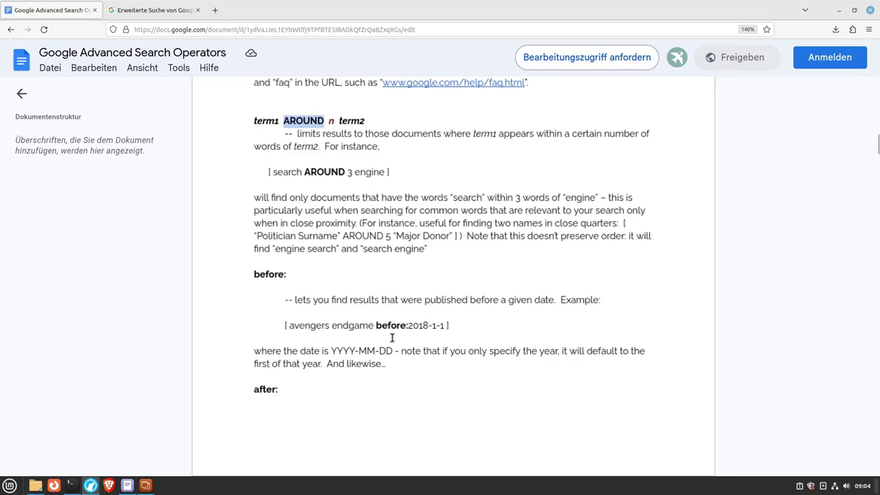
Scroll to the guide's end listing deprecated Link, Info, Plus, tilde and Filetype:CSV/MP3 operators.
scroll(343, 357, down, 3)
scroll(343, 357, down, 3)
scroll(343, 357, down, 1)
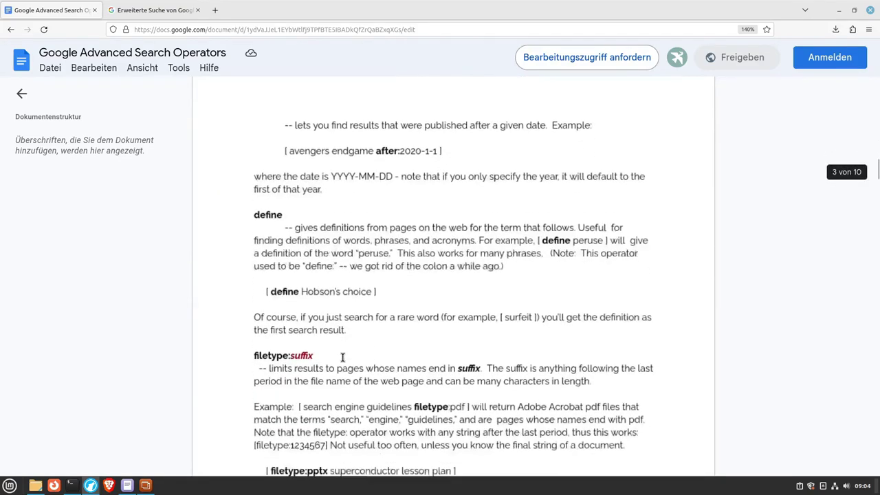
scroll(343, 357, down, 3)
scroll(343, 359, down, 2)
scroll(343, 357, down, 2)
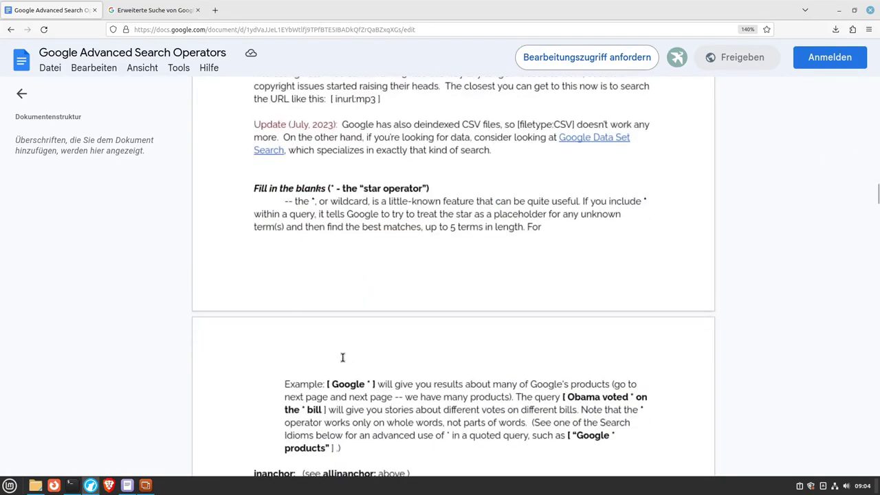
scroll(342, 357, down, 3)
scroll(343, 357, down, 3)
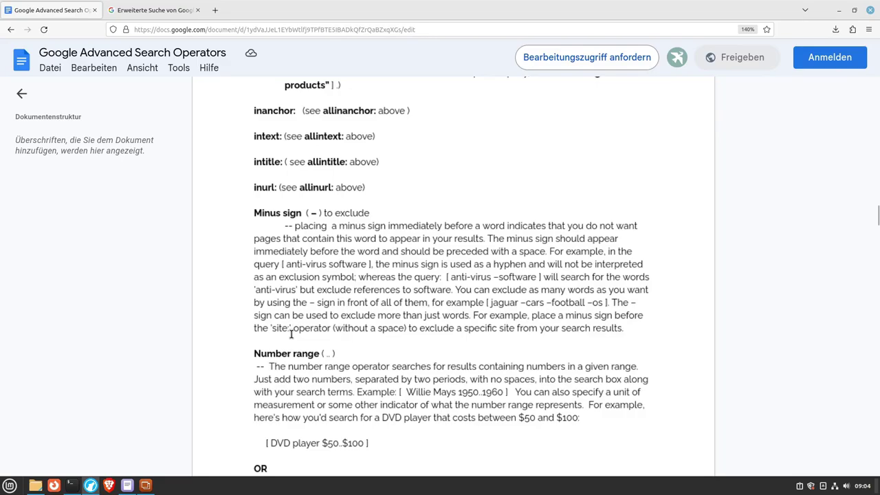
scroll(291, 334, down, 2)
scroll(290, 335, down, 4)
scroll(291, 337, down, 2)
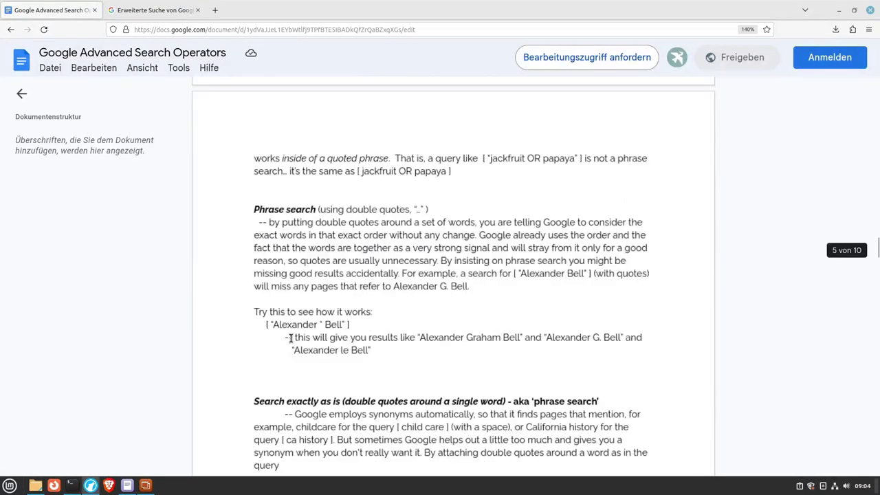
scroll(290, 337, down, 3)
scroll(290, 336, down, 4)
scroll(291, 337, down, 4)
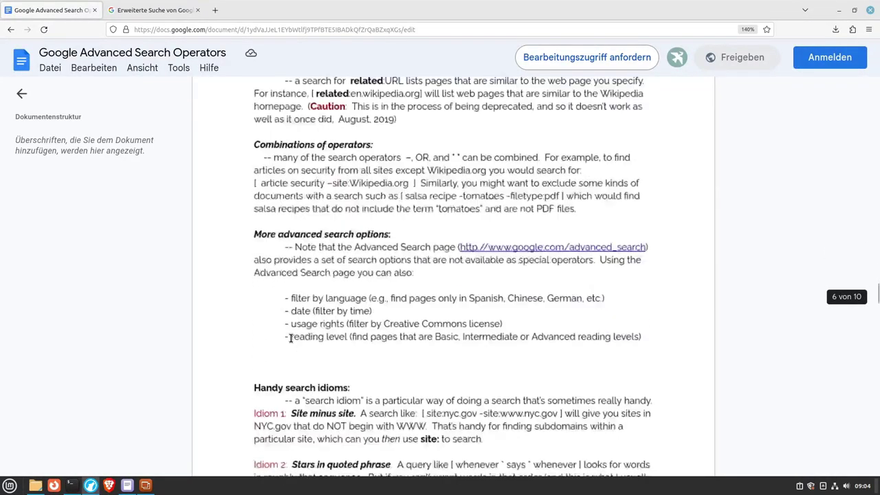
scroll(291, 337, down, 4)
scroll(291, 336, down, 5)
scroll(291, 337, down, 5)
scroll(290, 338, down, 5)
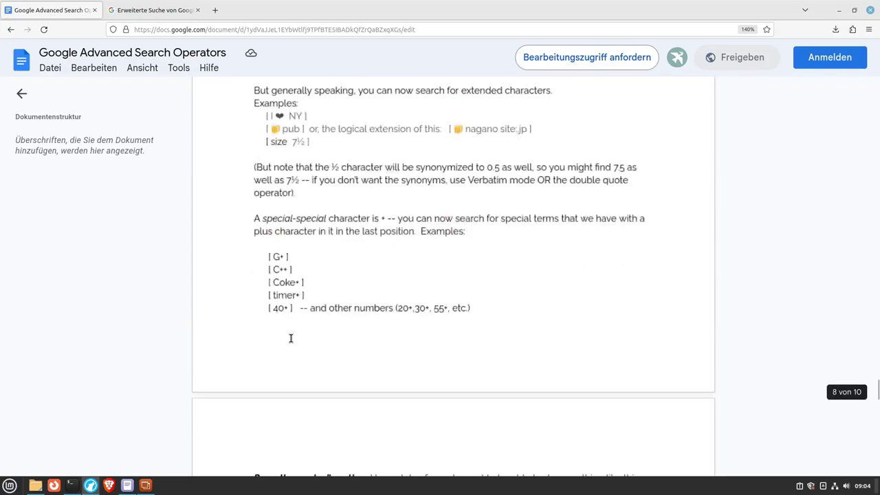
scroll(291, 338, down, 10)
scroll(291, 338, down, 5)
scroll(290, 338, down, 3)
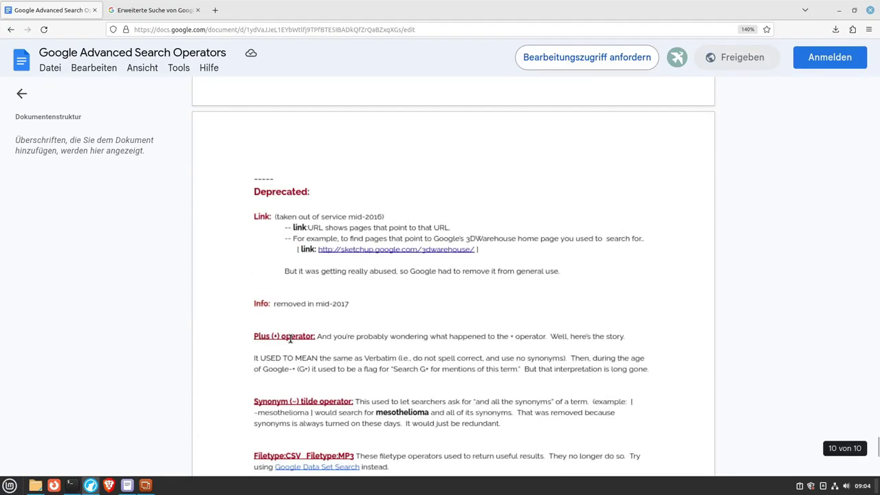
scroll(291, 338, down, 1)
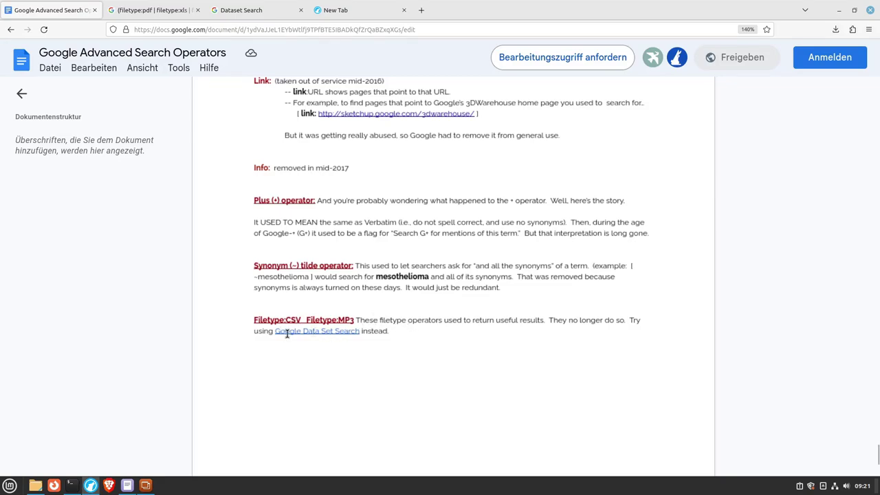
Edit the Google query so it reads filetype:pdf filetype:xls filetype:xlsx.
click(256, 7)
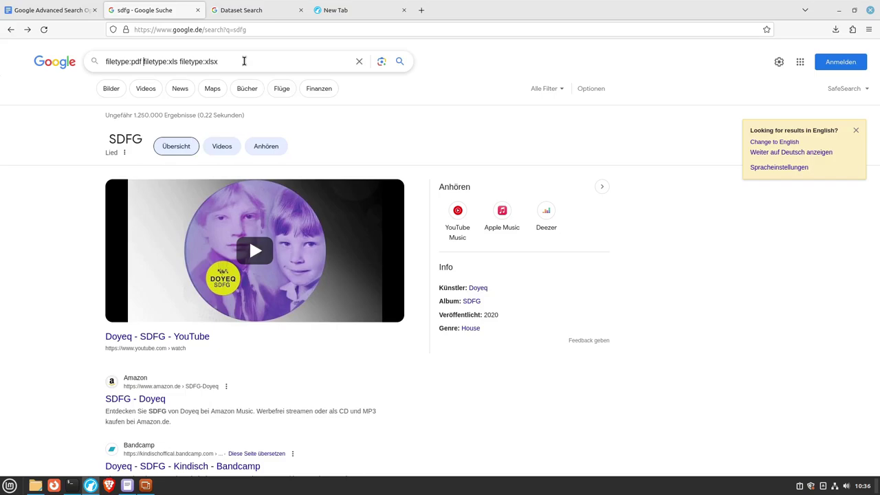
key(Delete)
key(Delete)
key(Delete)
key(Delete)
key(Delete)
key(Delete)
key(Delete)
key(Delete)
key(Delete)
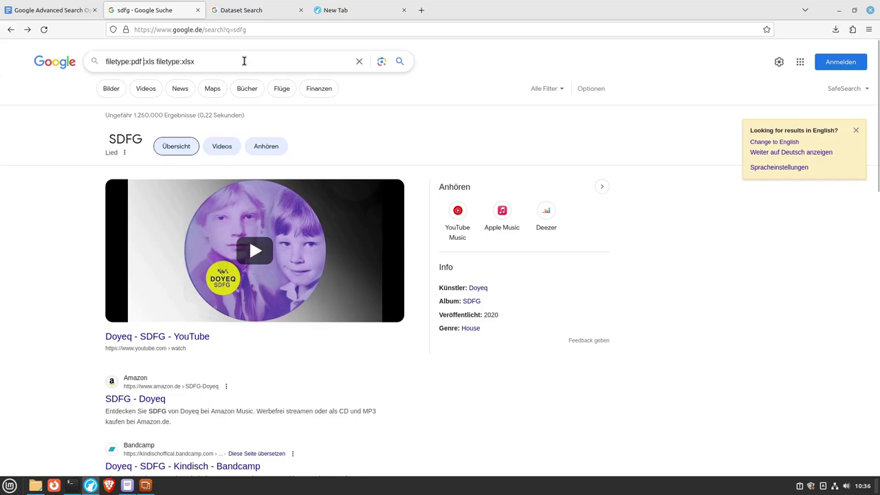
key(Delete)
key(Right)
key(Right)
key(Right)
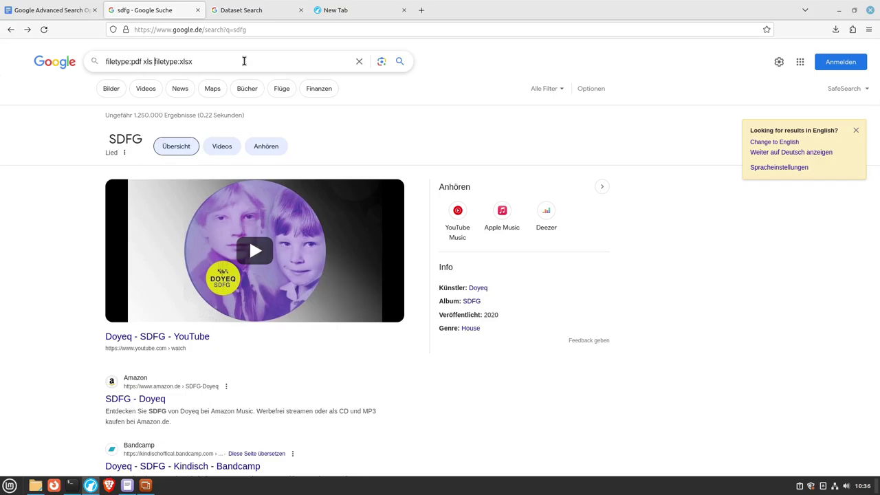
key(Delete)
key(Delete)
key(Delete)
key(Delete)
key(Delete)
key(Delete)
key(Delete)
key(Delete)
key(Delete)
text(file)
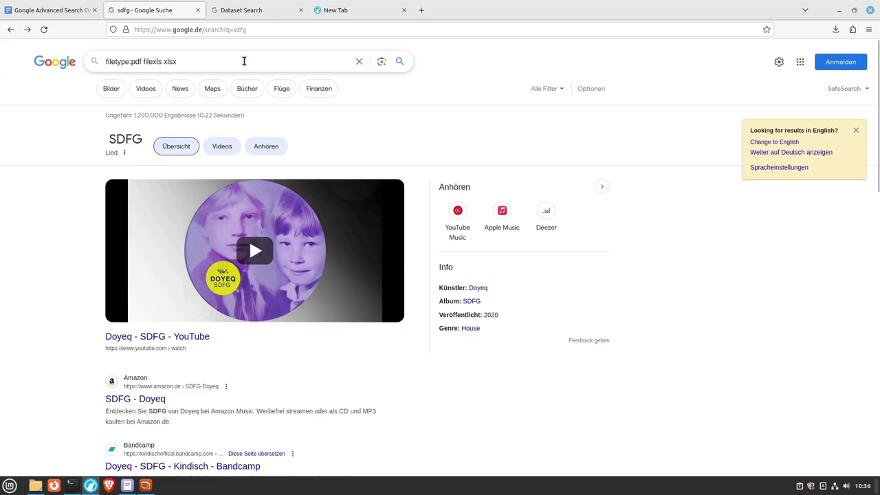
text(type:)
key(Right)
key(Right)
key(Right)
text(fi)
text(letype:)
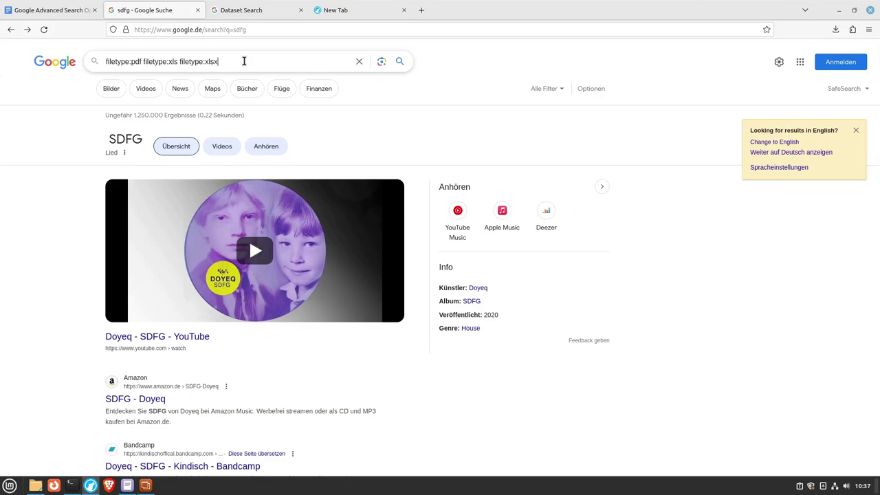
Append site:sans.org and insert | after filetype:pdf and OR before filetype:xlsx.
click(244, 61)
text(site:sans)
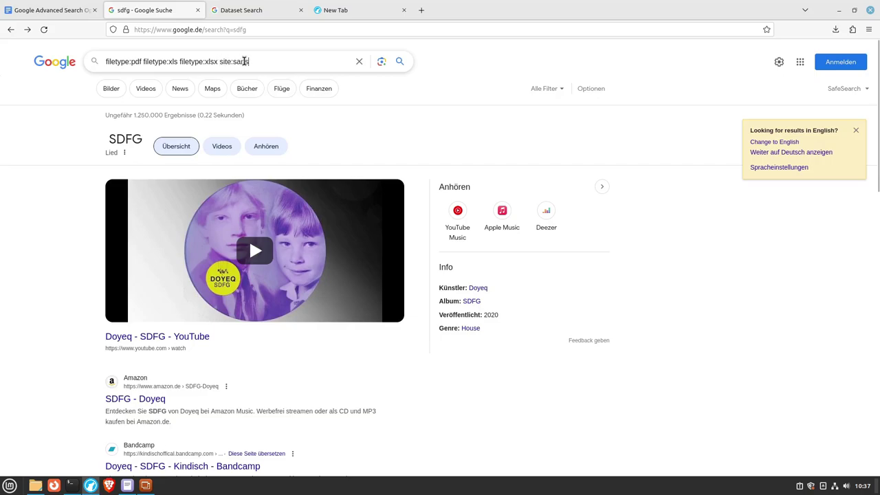
text(.or)
key(ctrl+Left)
key(ctrl+Left)
key(ctrl+Left)
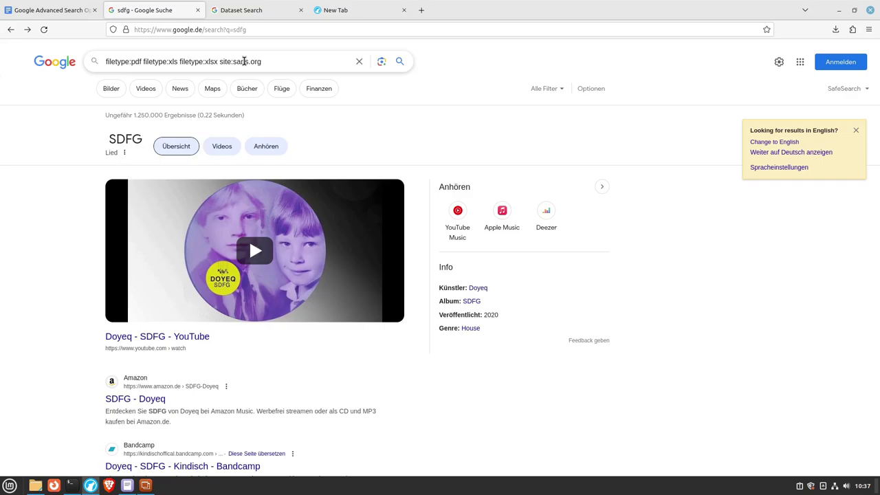
text(|)
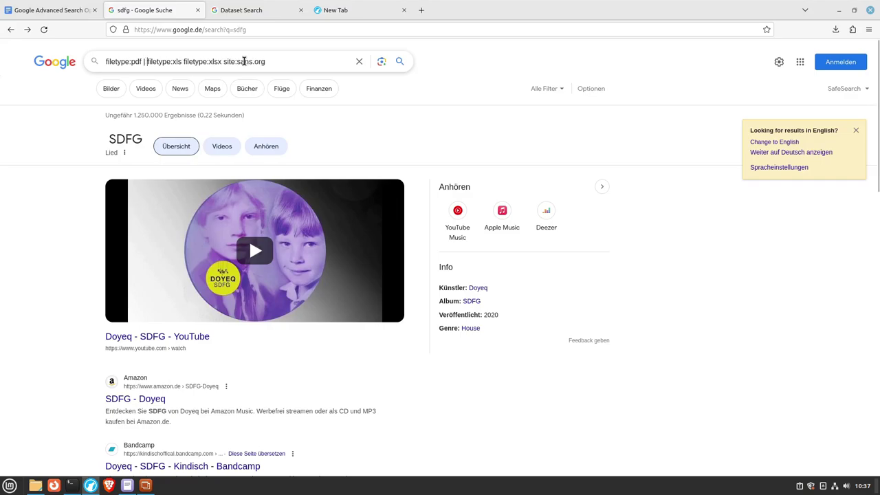
key(Right)
key(Right)
key(Right)
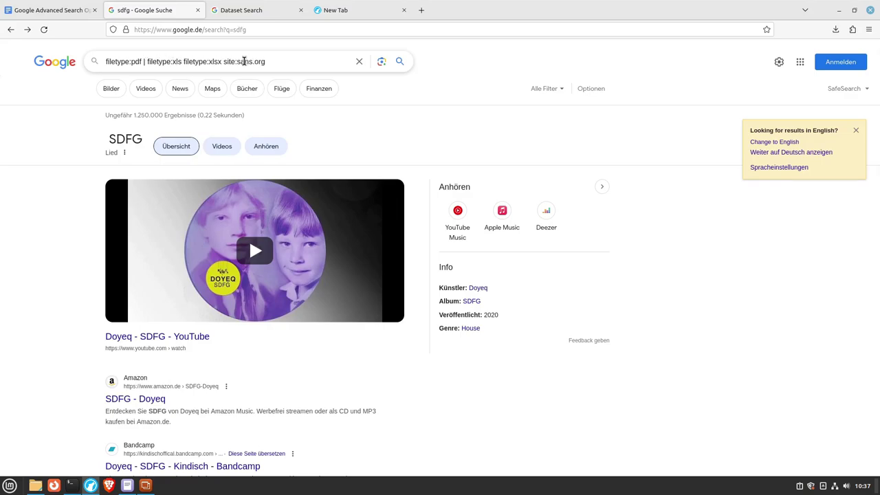
text(OR)
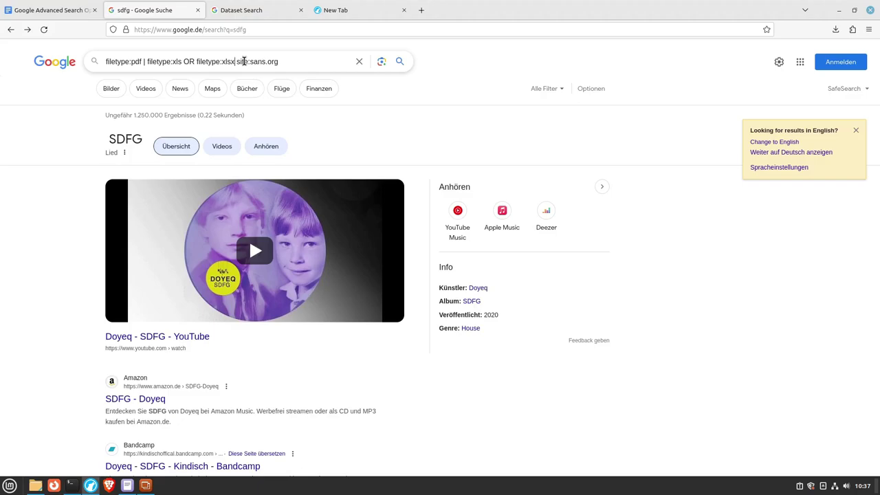
Try wrapping the filetype terms in parentheses, then remove both parentheses again.
text())
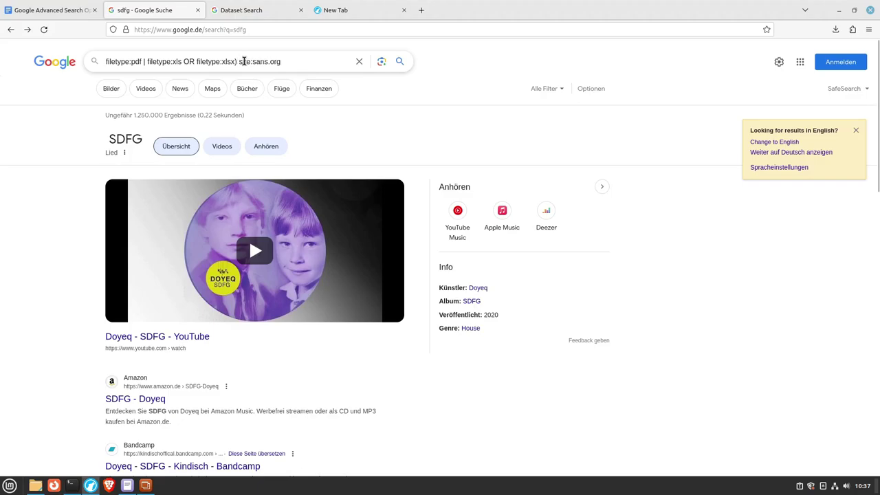
key(Home)
text(()
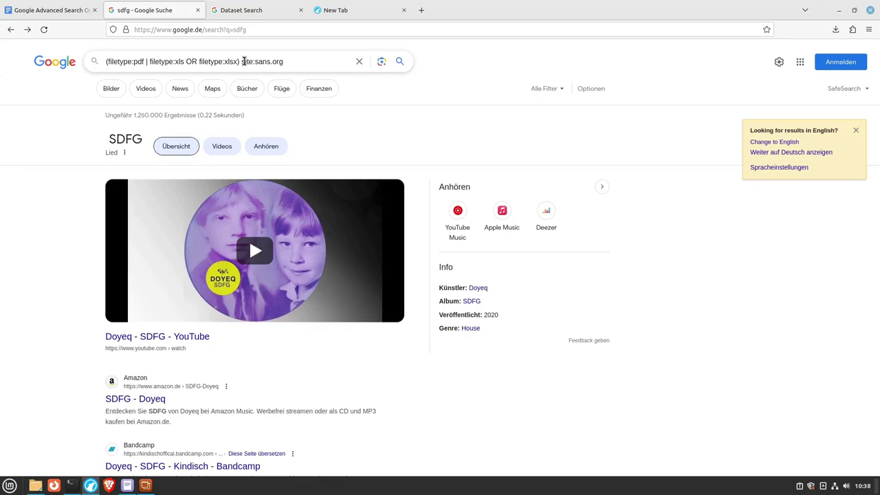
key(BackSpace)
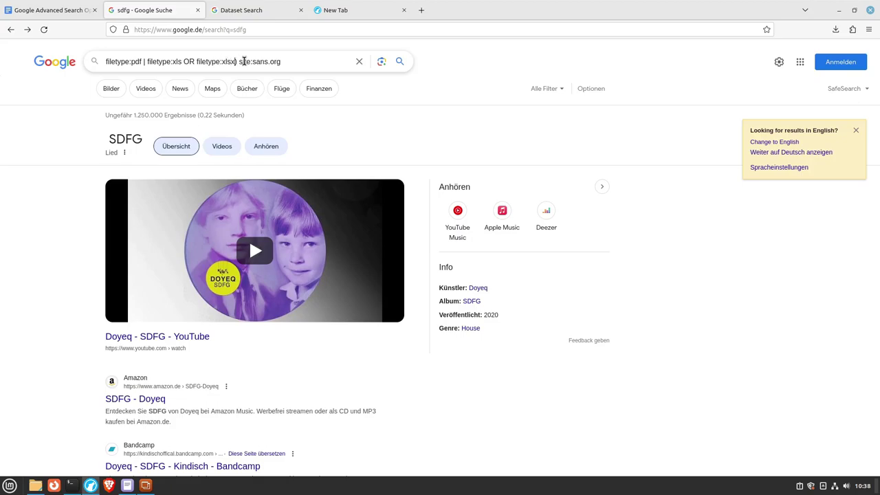
key(BackSpace)
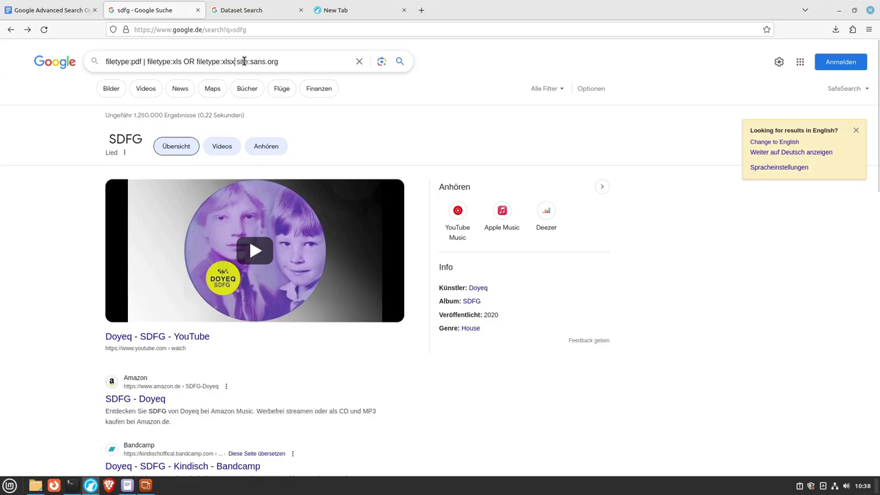
click(65, 8)
scroll(455, 256, up, 3)
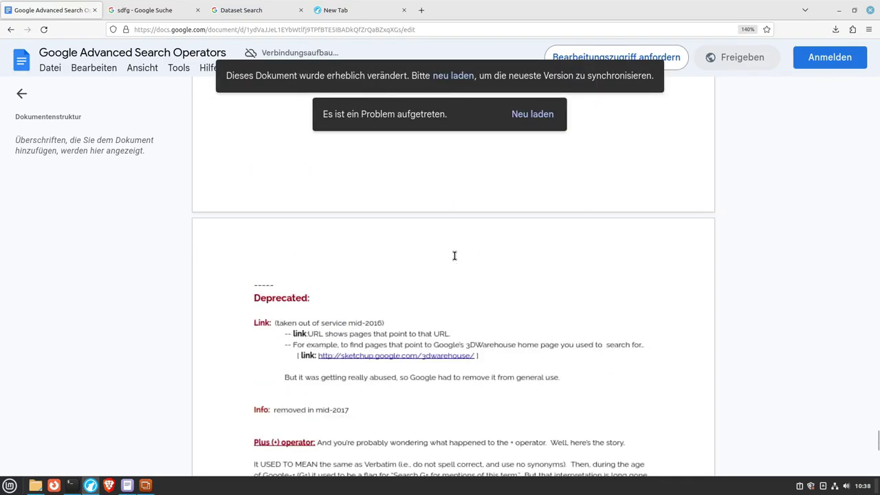
scroll(441, 256, up, 5)
scroll(440, 257, up, 3)
scroll(441, 257, up, 2)
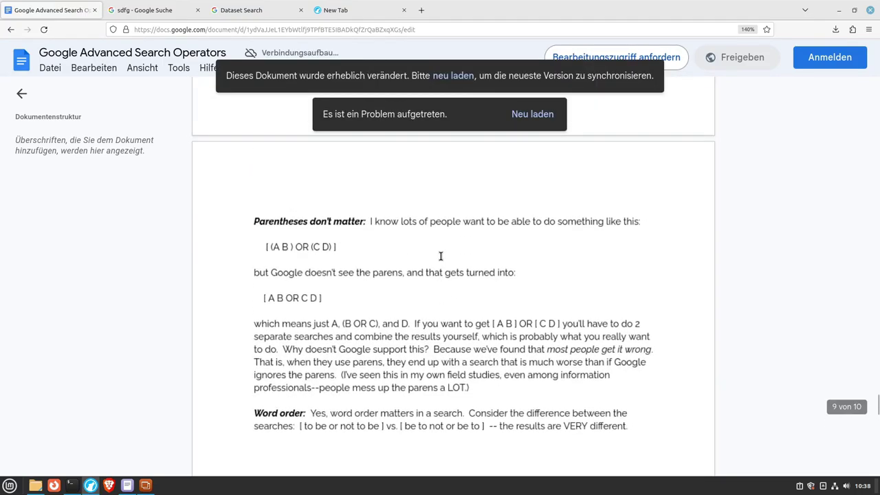
scroll(441, 256, up, 5)
scroll(437, 265, up, 2)
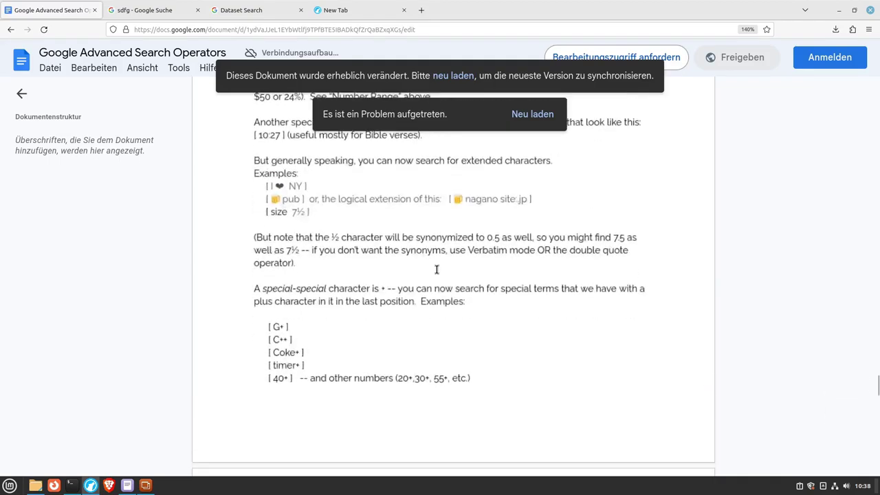
scroll(436, 269, down, 4)
scroll(434, 272, down, 2)
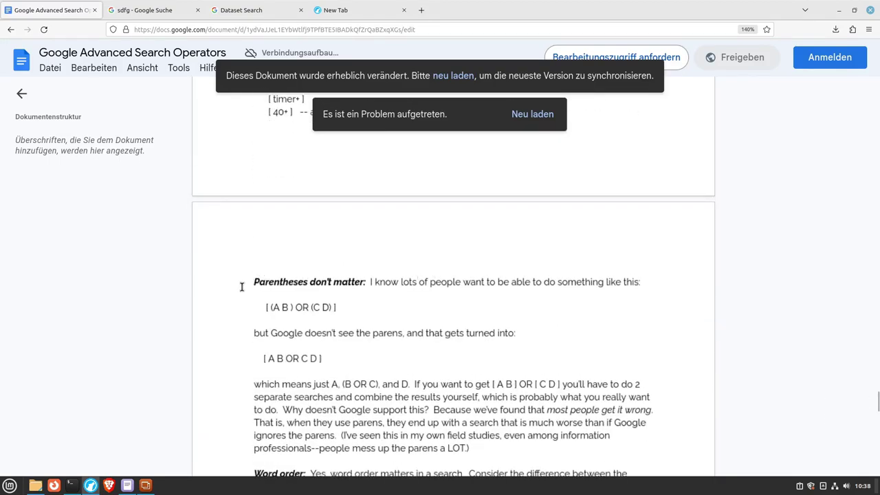
drag(245, 286, 351, 292)
scroll(326, 309, down, 2)
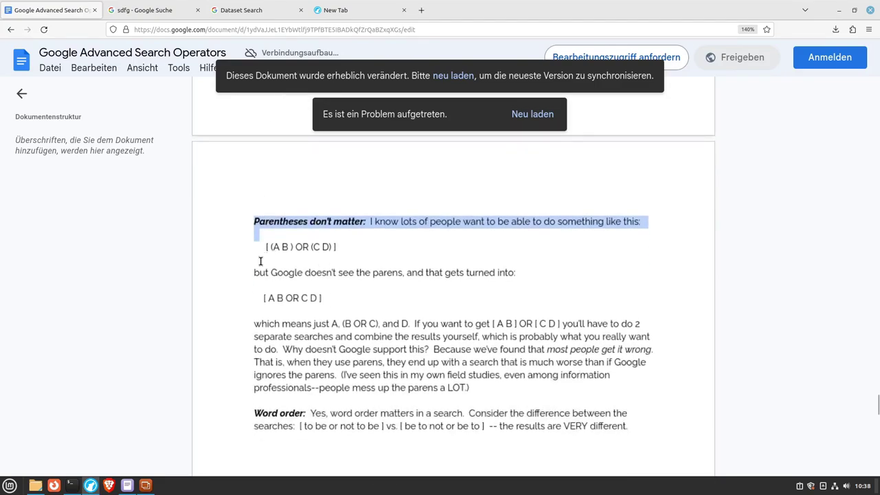
drag(271, 247, 294, 250)
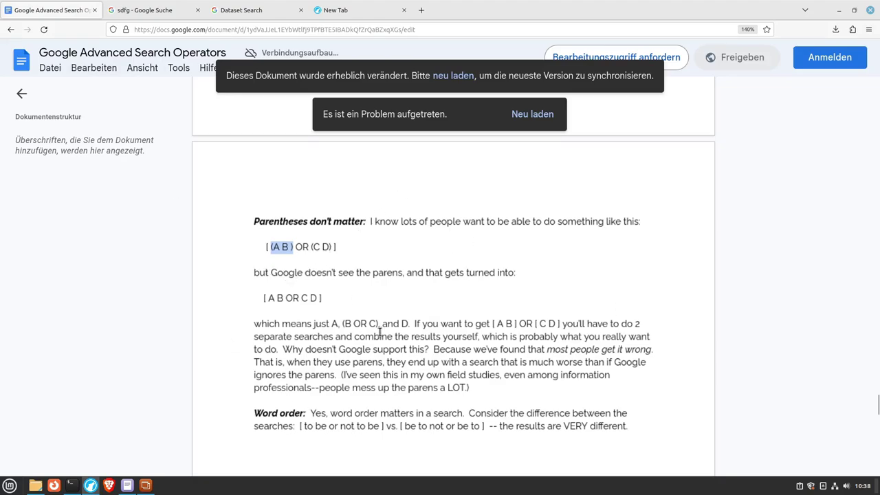
Run the sans.org PDF and spreadsheet search and scroll through its results.
click(157, 10)
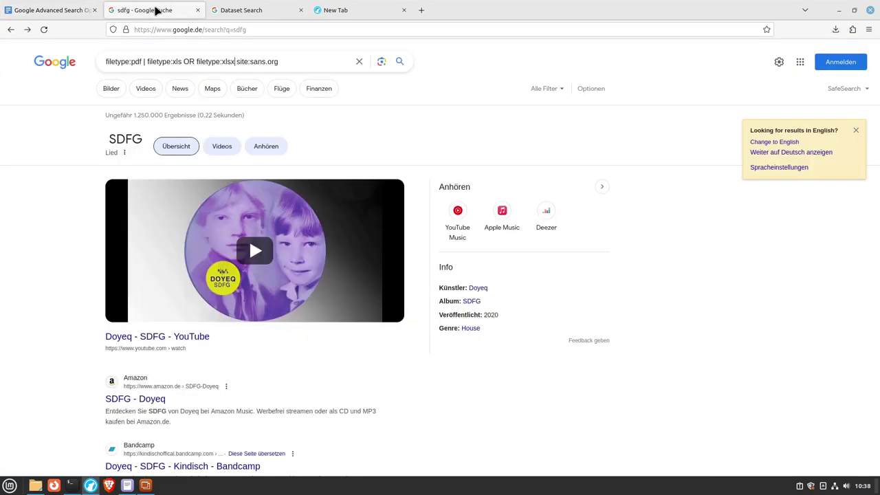
key(Return)
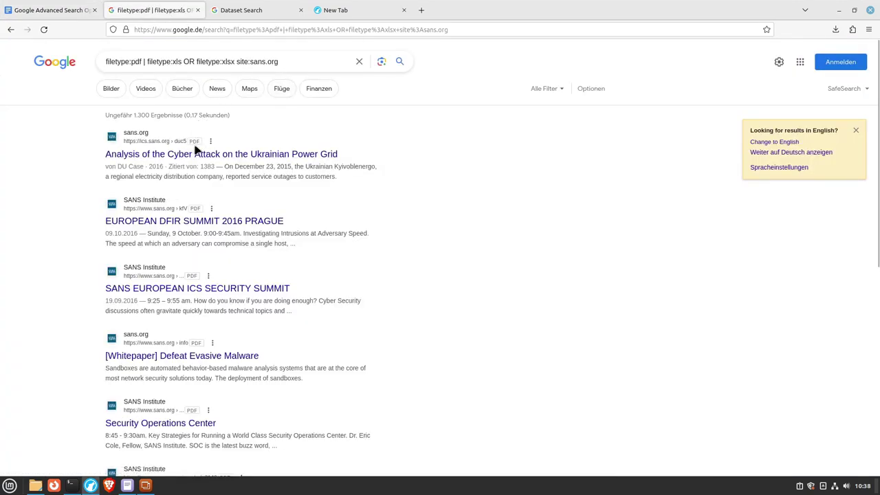
scroll(194, 168, down, 3)
scroll(194, 172, down, 5)
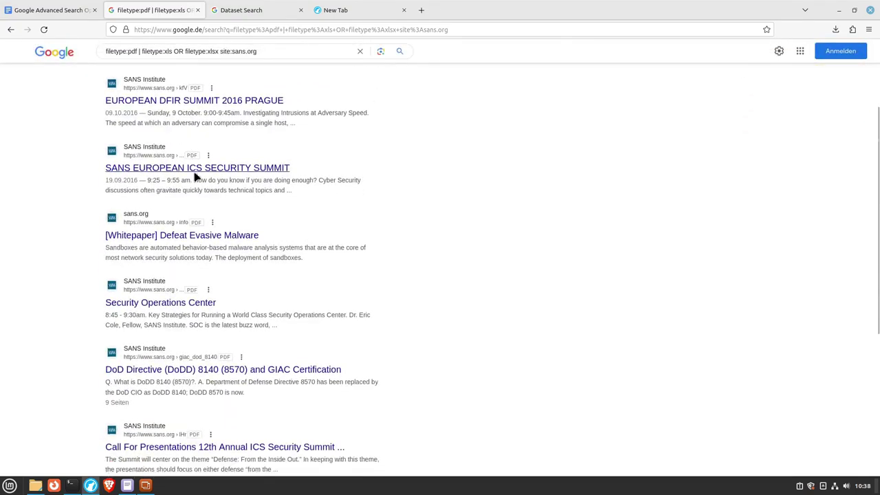
scroll(190, 180, down, 1)
scroll(191, 179, down, 3)
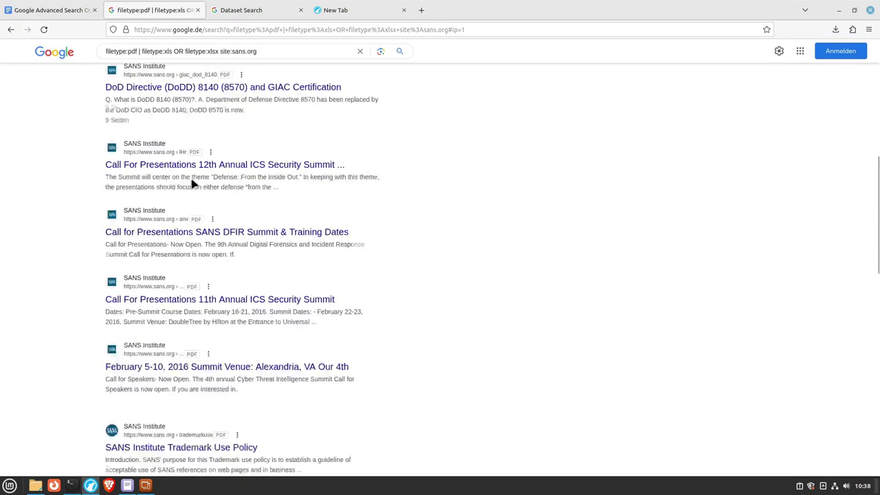
scroll(191, 182, down, 5)
scroll(192, 184, down, 4)
scroll(193, 183, down, 3)
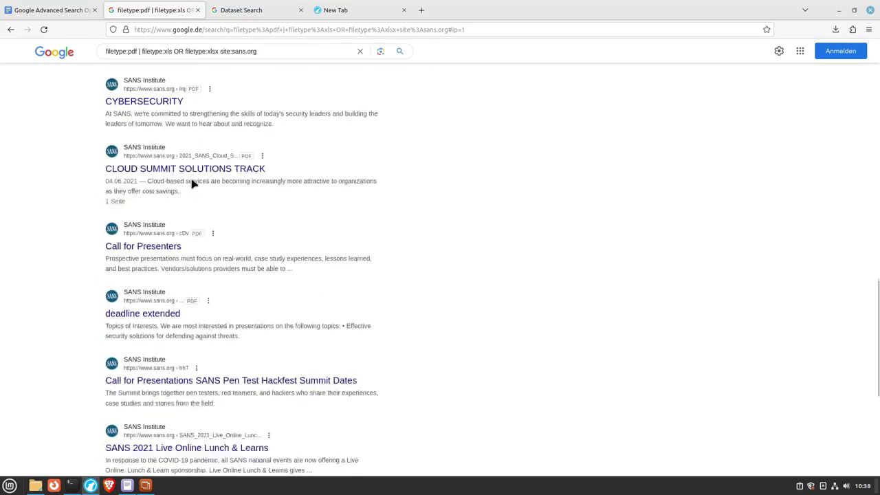
scroll(193, 184, down, 4)
scroll(193, 183, down, 3)
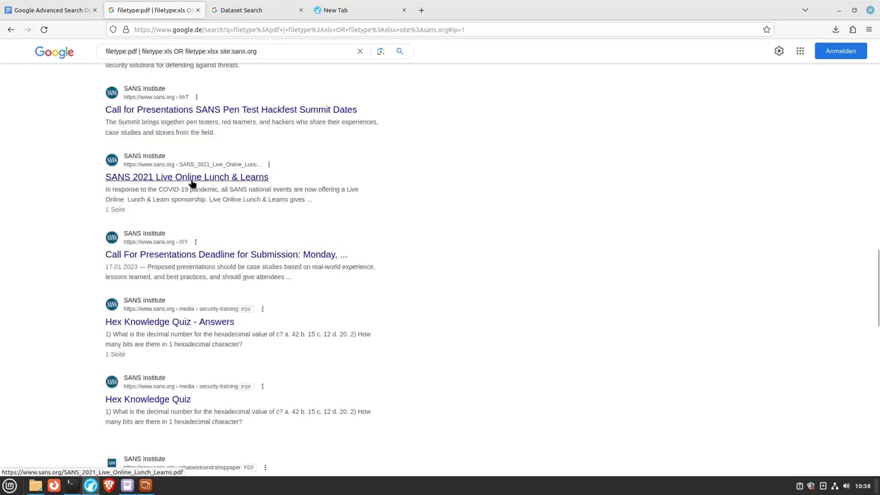
scroll(193, 184, down, 3)
scroll(193, 184, down, 1)
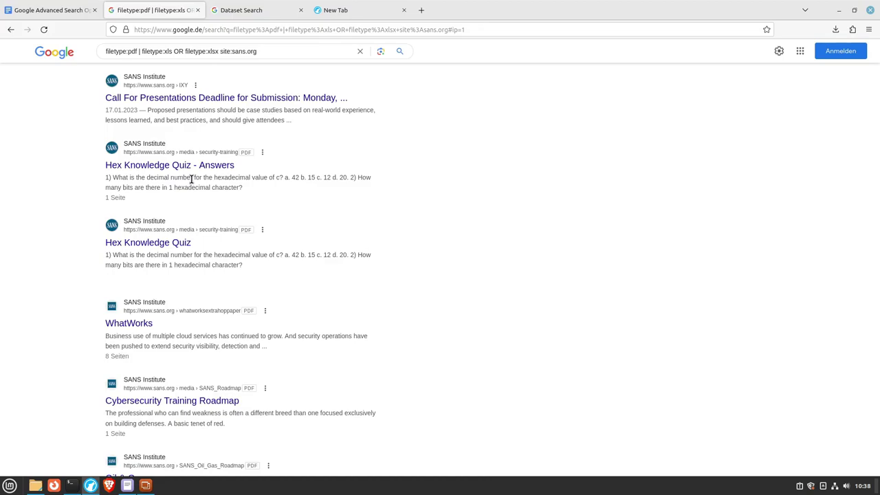
scroll(191, 180, down, 4)
scroll(192, 182, down, 3)
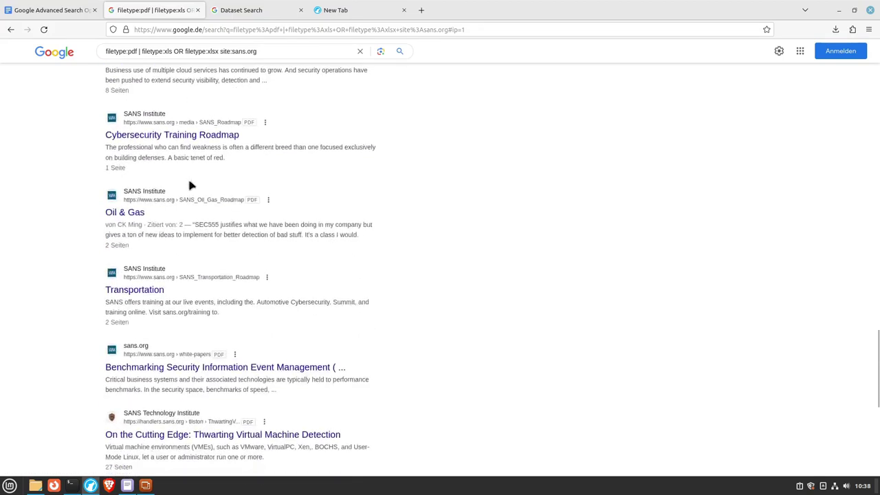
scroll(191, 185, down, 3)
scroll(192, 185, down, 3)
scroll(191, 184, down, 2)
scroll(191, 185, down, 3)
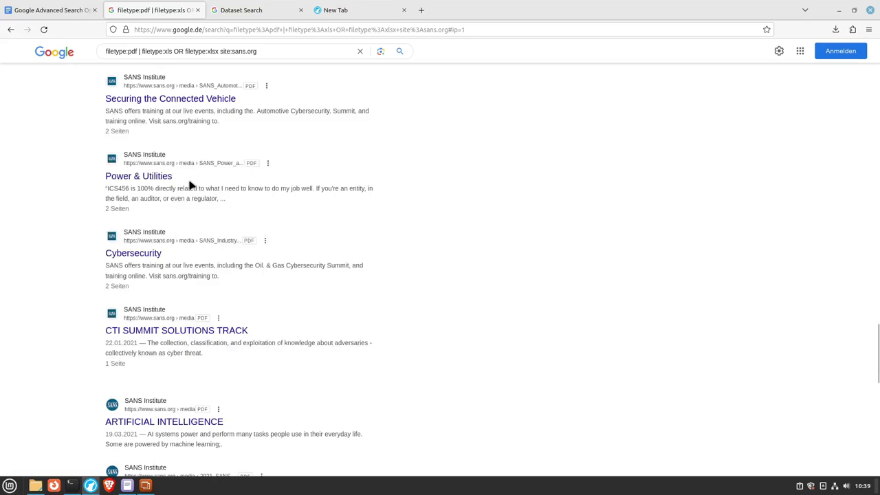
scroll(191, 185, down, 4)
scroll(191, 185, down, 4)
scroll(191, 185, down, 5)
scroll(191, 185, down, 5)
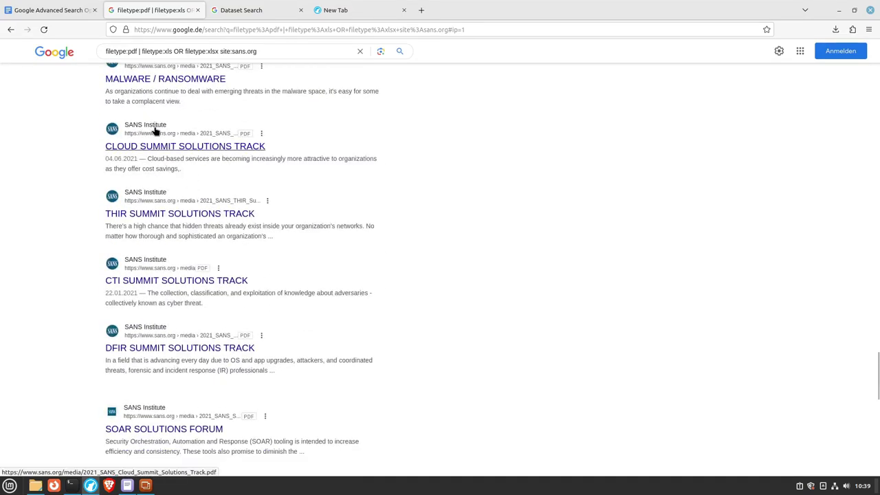
Click into the query, scroll the results again, then return to the operators document.
click(219, 51)
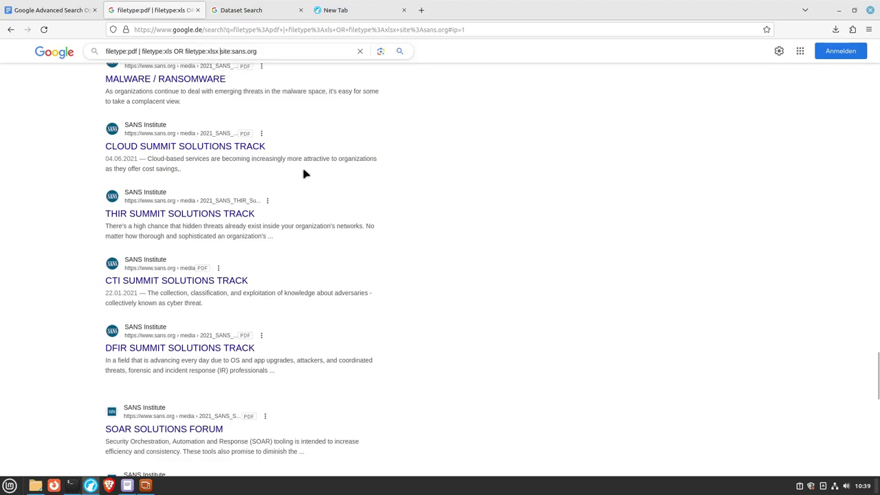
scroll(305, 173, down, 2)
scroll(294, 181, down, 2)
scroll(294, 180, down, 3)
scroll(289, 187, down, 4)
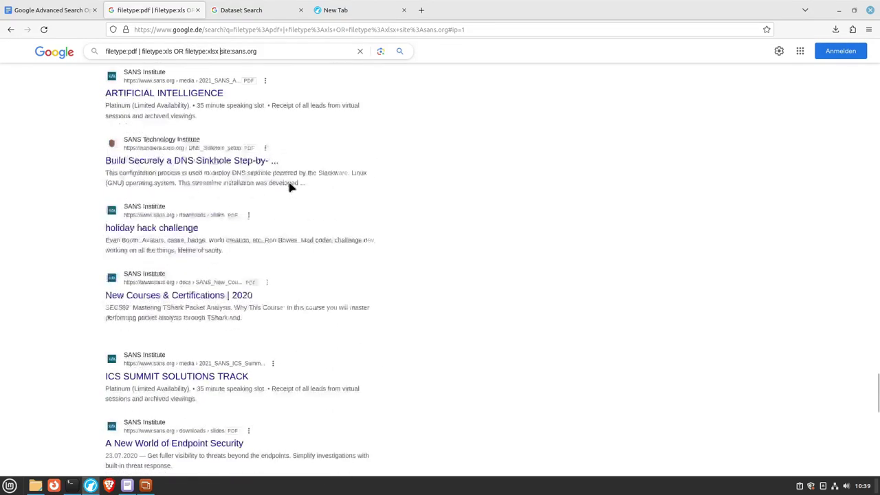
scroll(289, 187, down, 2)
scroll(287, 191, down, 3)
scroll(287, 191, up, 7)
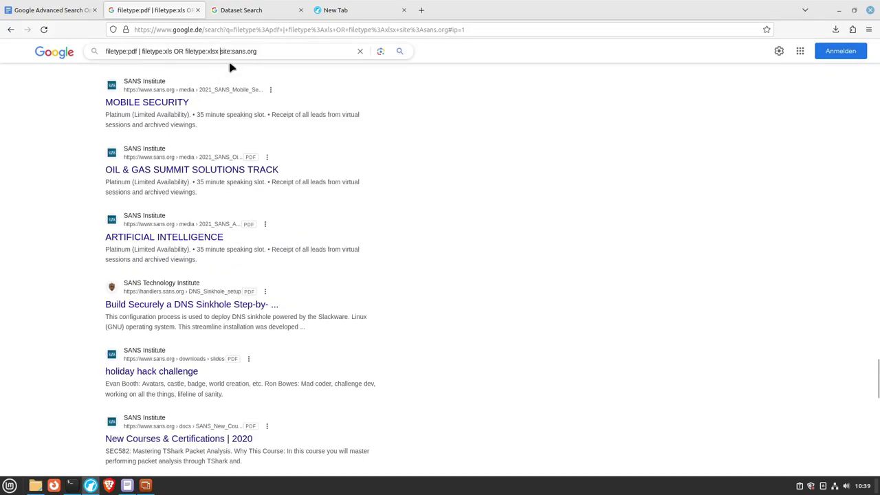
click(83, 8)
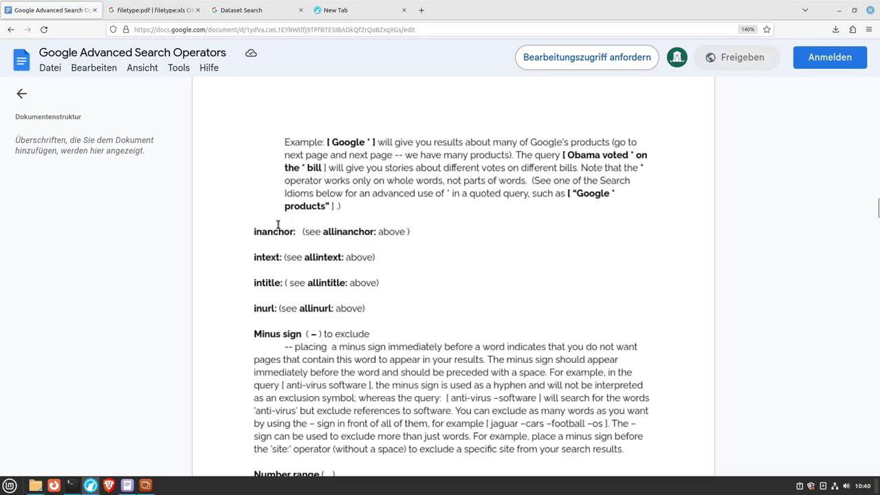
scroll(279, 222, down, 5)
scroll(278, 222, down, 3)
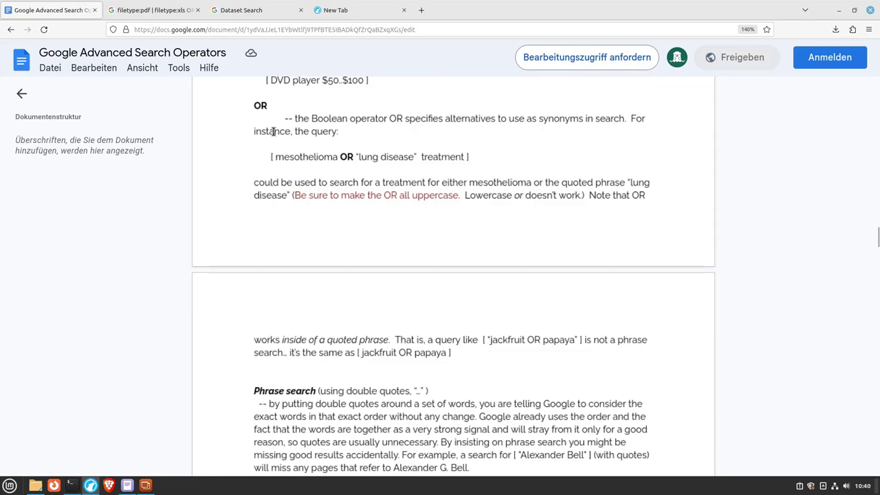
scroll(274, 132, down, 1)
scroll(275, 135, down, 5)
scroll(277, 137, down, 2)
scroll(280, 141, down, 2)
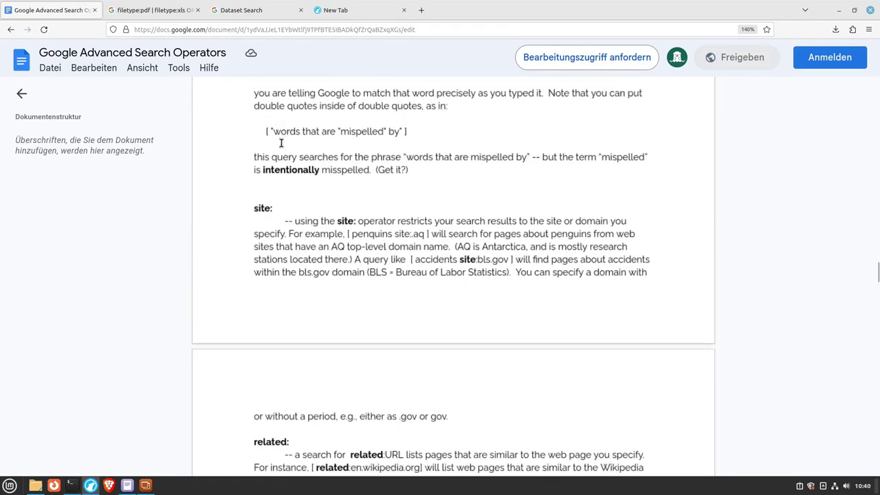
scroll(281, 143, down, 1)
scroll(279, 144, down, 3)
scroll(279, 143, down, 3)
scroll(280, 145, down, 2)
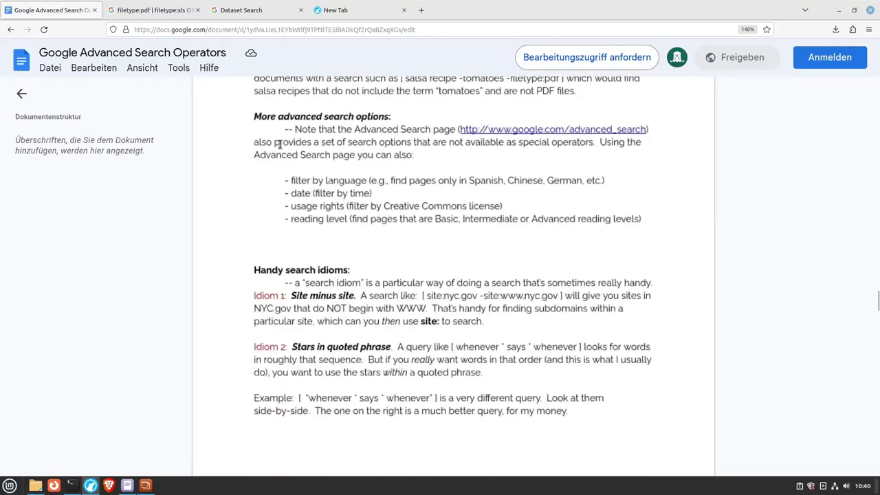
scroll(279, 144, down, 2)
scroll(279, 145, down, 1)
scroll(279, 145, down, 4)
scroll(279, 145, down, 2)
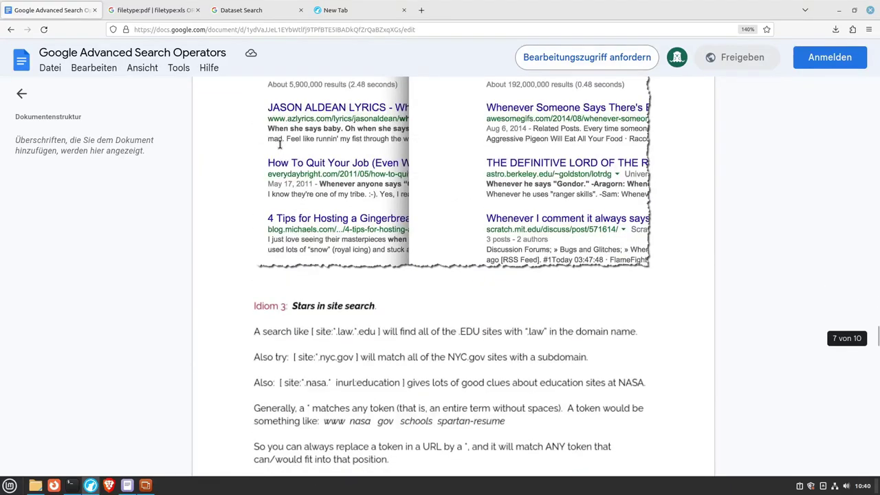
scroll(279, 145, down, 3)
scroll(276, 147, down, 3)
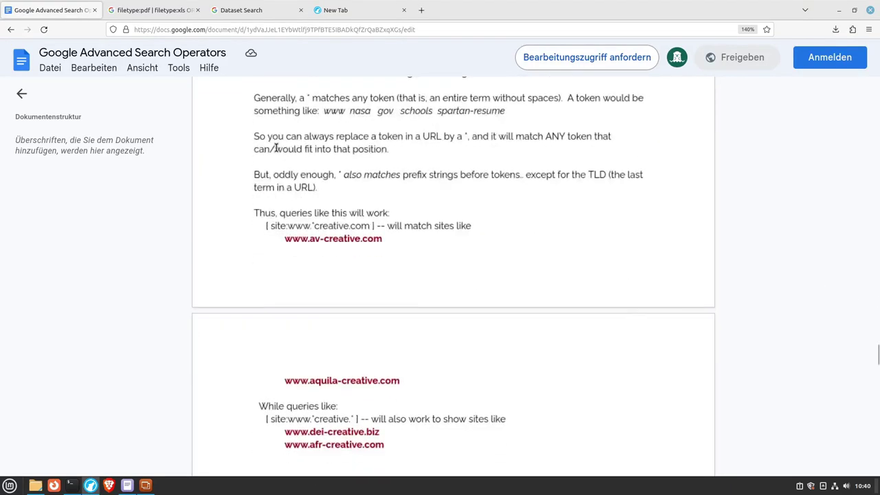
scroll(276, 148, down, 5)
scroll(276, 148, down, 5)
scroll(276, 148, up, 1)
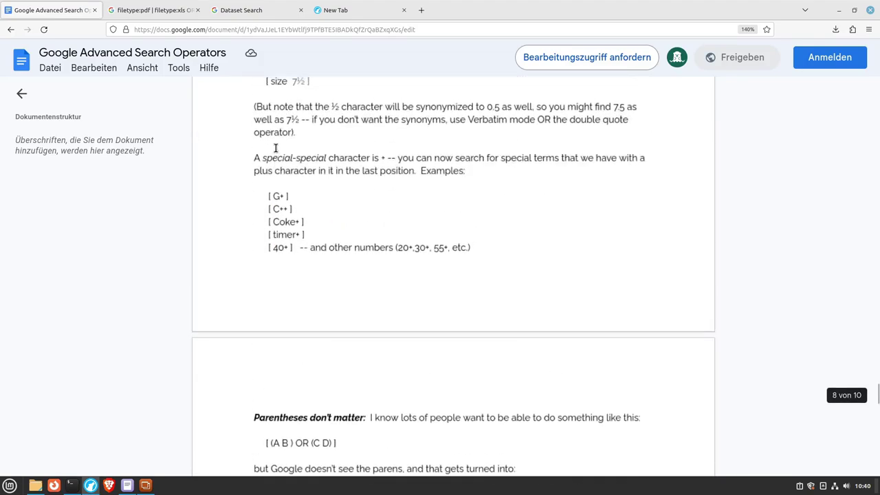
scroll(276, 148, up, 2)
scroll(275, 148, up, 2)
scroll(276, 148, down, 1)
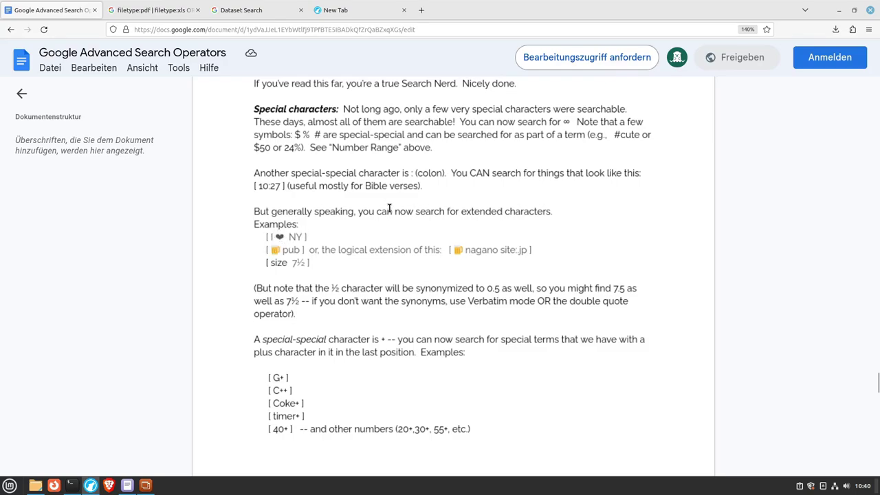
scroll(337, 227, down, 2)
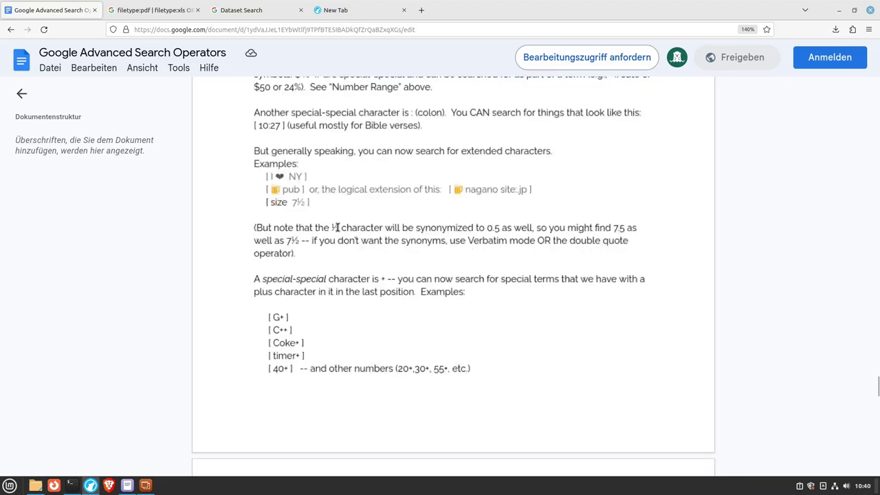
scroll(284, 275, down, 2)
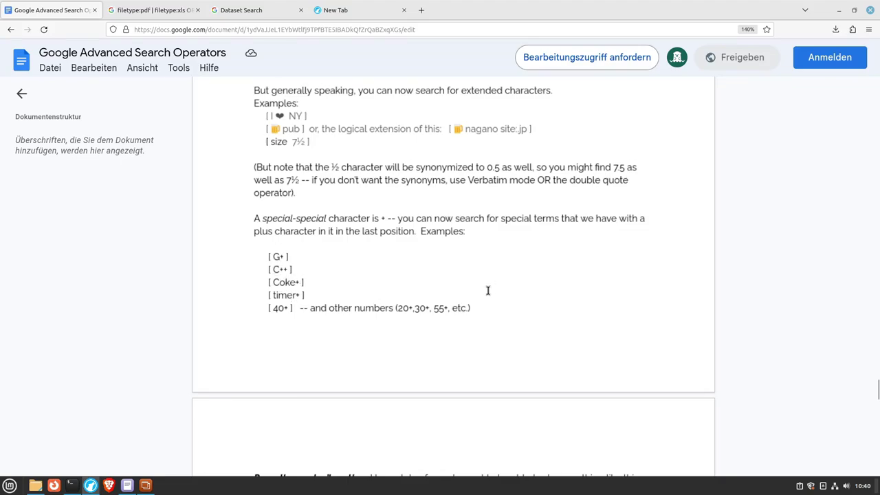
scroll(763, 282, down, 5)
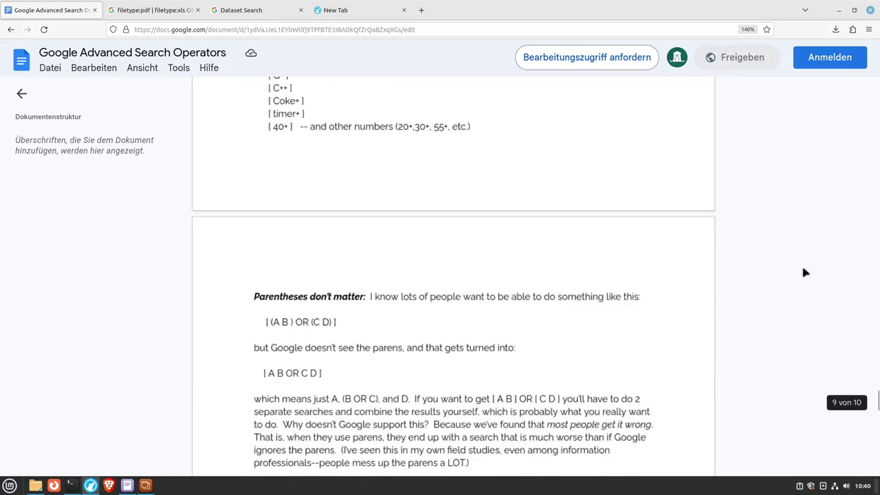
scroll(636, 184, up, 2)
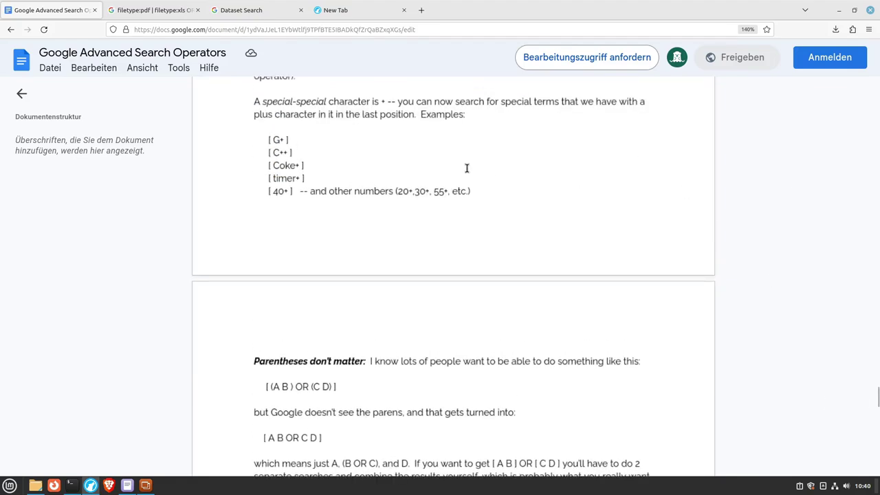